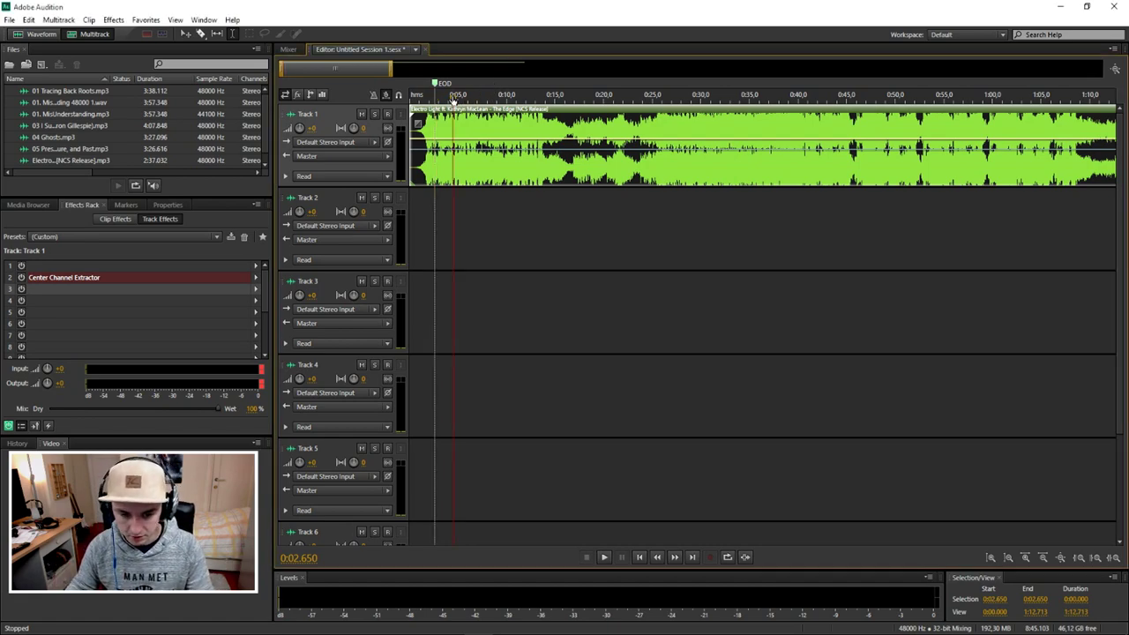
Play the song from about 0:04 and again from 0:12.8, then stop
{"action": "left_click", "coordinate": [451, 95]}
{"action": "key", "text": "space"}
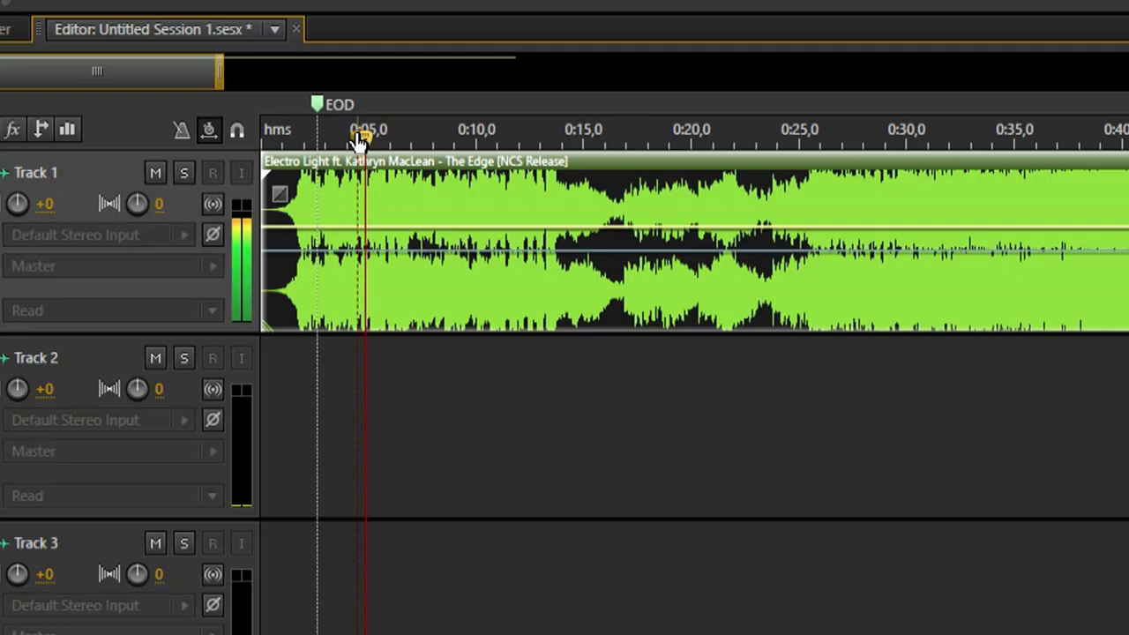
{"action": "left_click", "coordinate": [537, 134]}
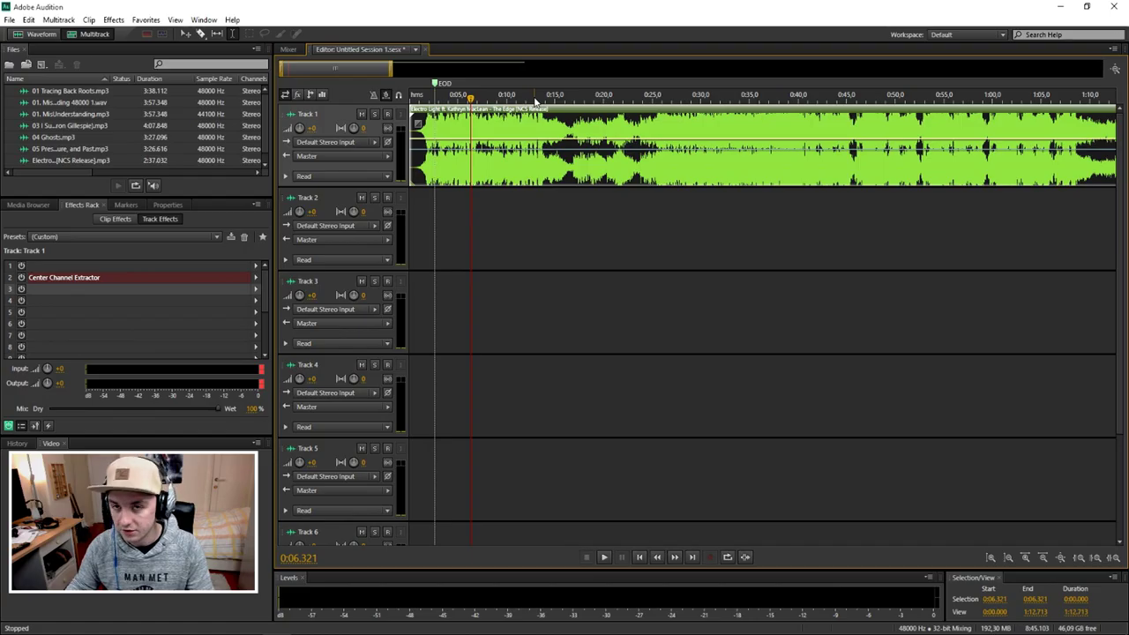
{"action": "key", "text": "space"}
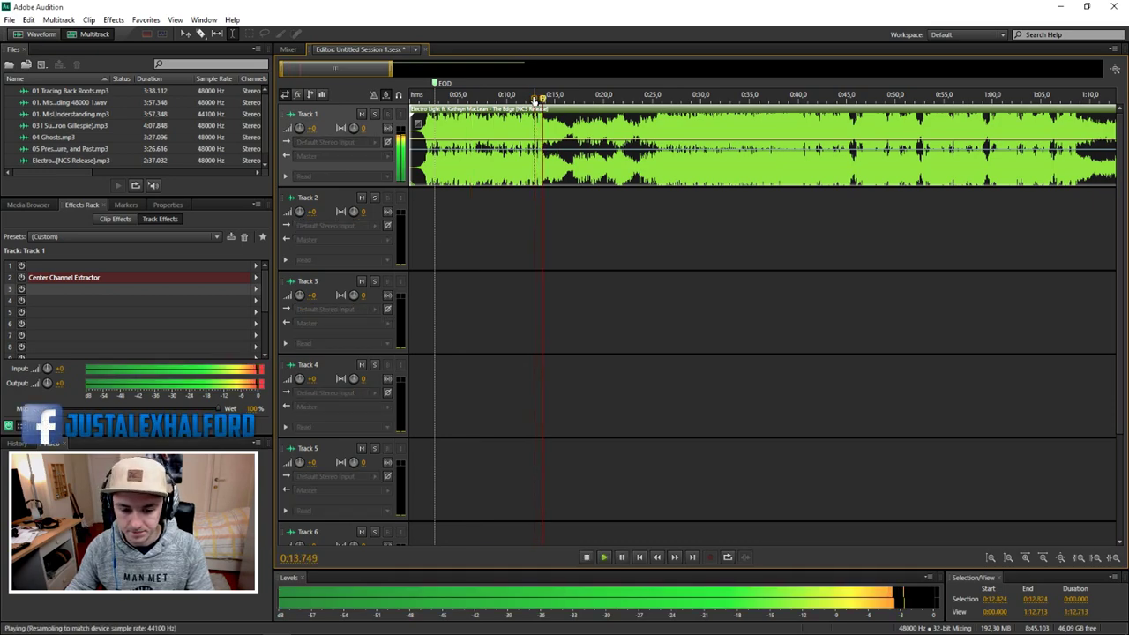
{"action": "key", "text": "space"}
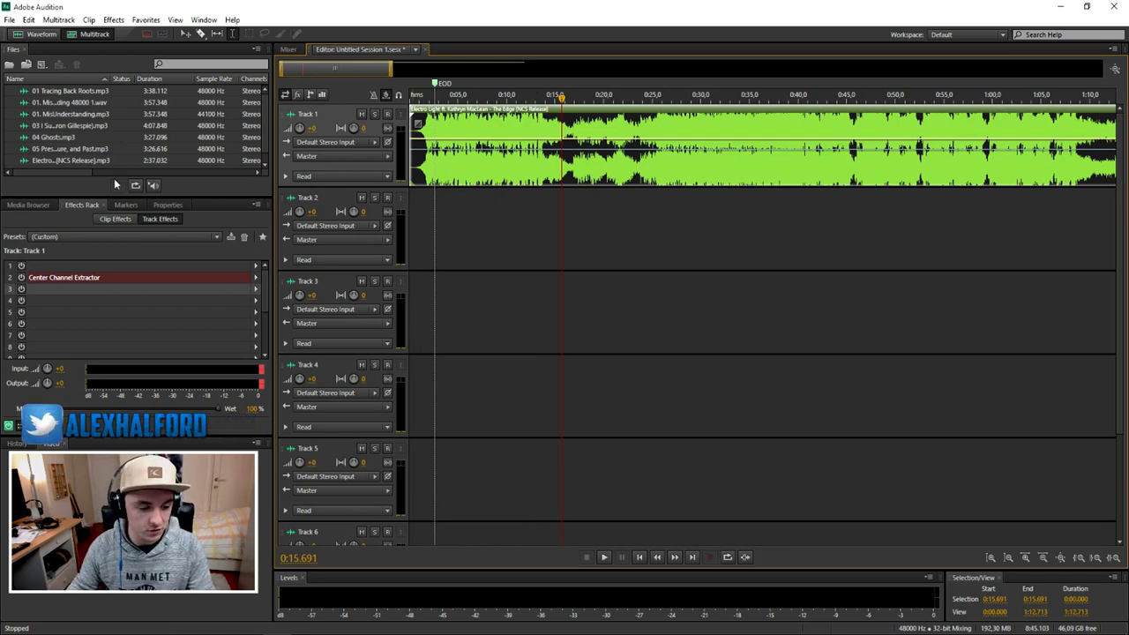
Delete the slot-two effect and put Stereo Imagery > Center Channel Extractor in Track 1's first slot
{"action": "key", "text": "Delete"}
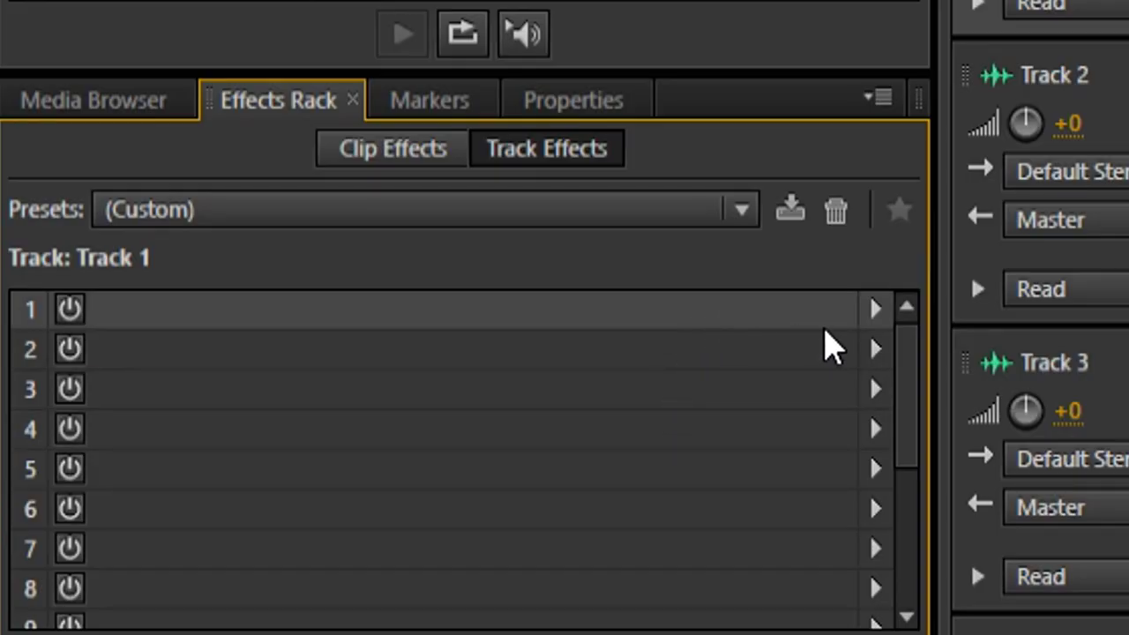
{"action": "left_click", "coordinate": [876, 308]}
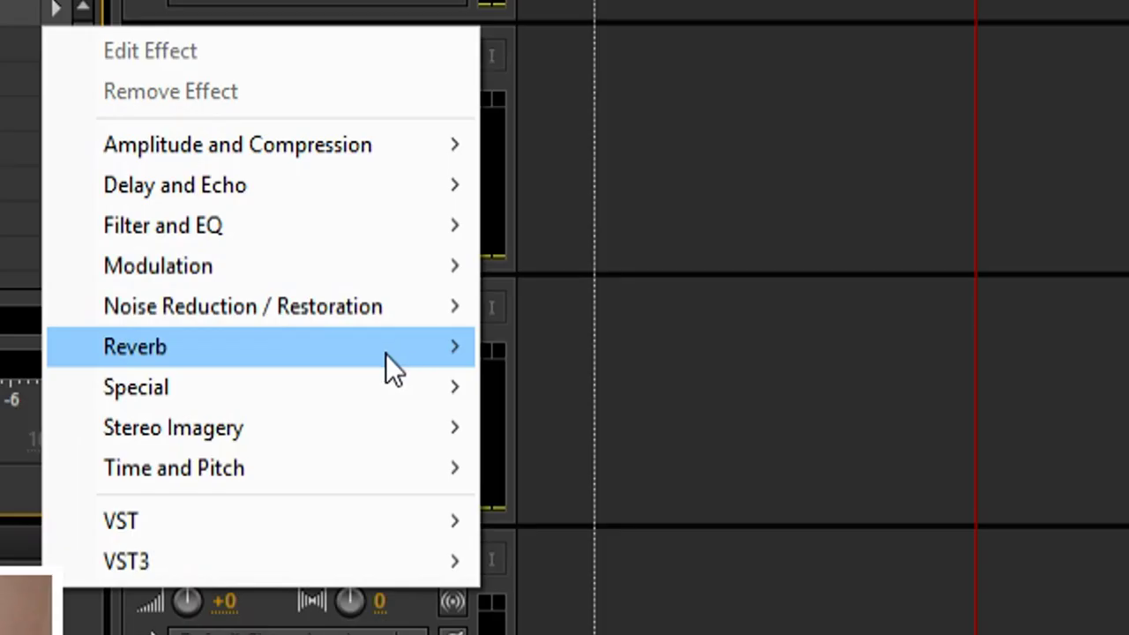
{"action": "mouse_move", "coordinate": [264, 428]}
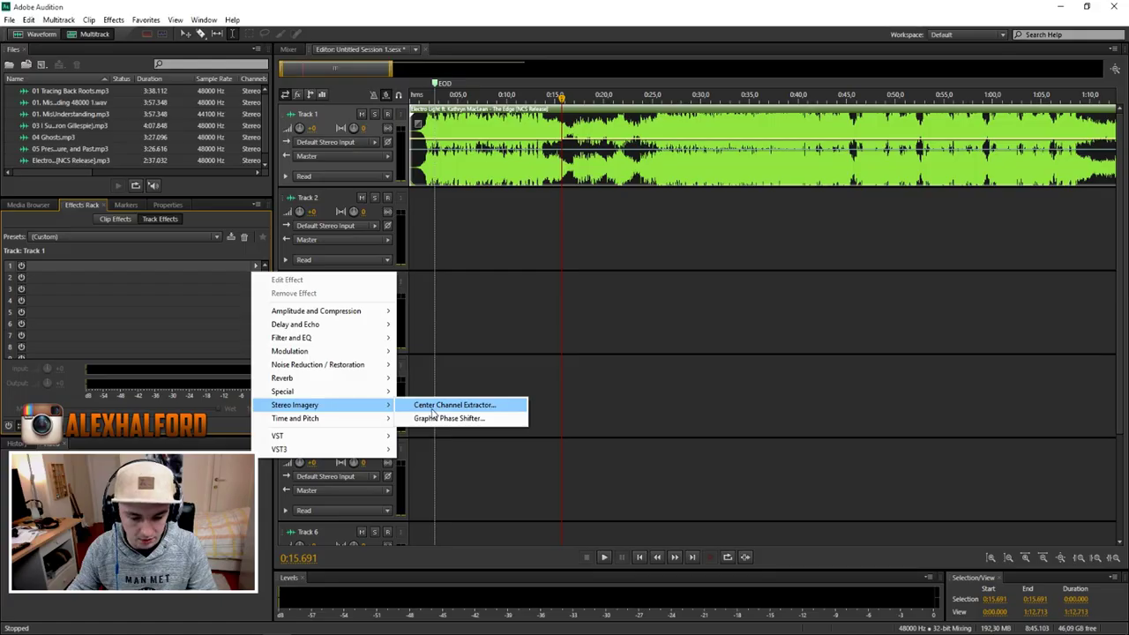
{"action": "left_click", "coordinate": [586, 441]}
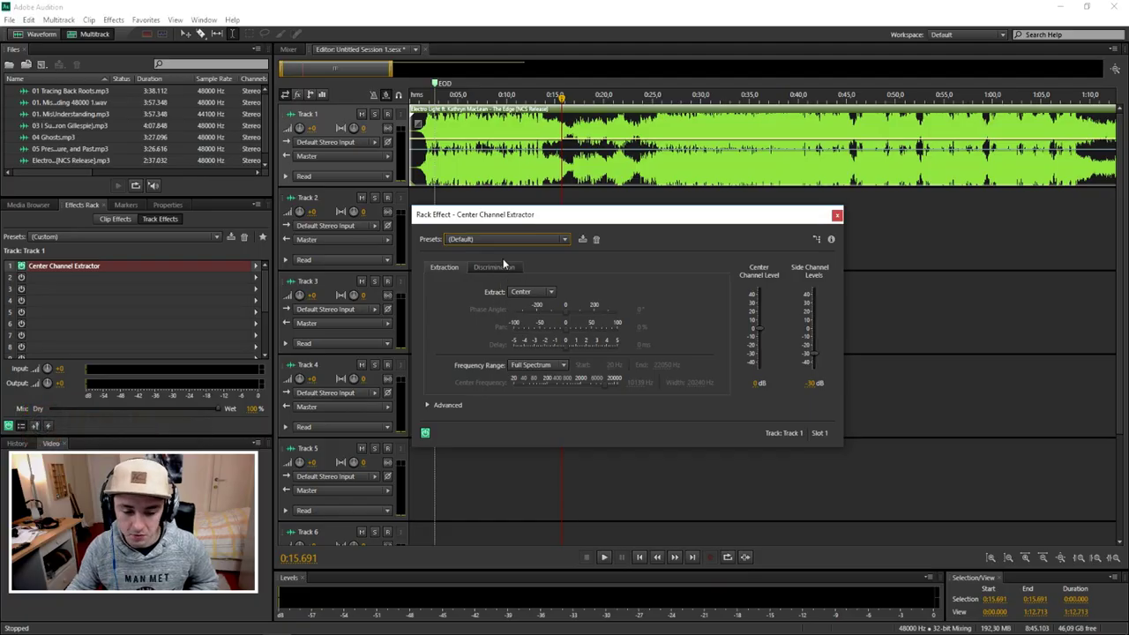
Apply the extractor's Acapella preset, listen from about 0:09, then close its settings window
{"action": "left_click", "coordinate": [502, 238]}
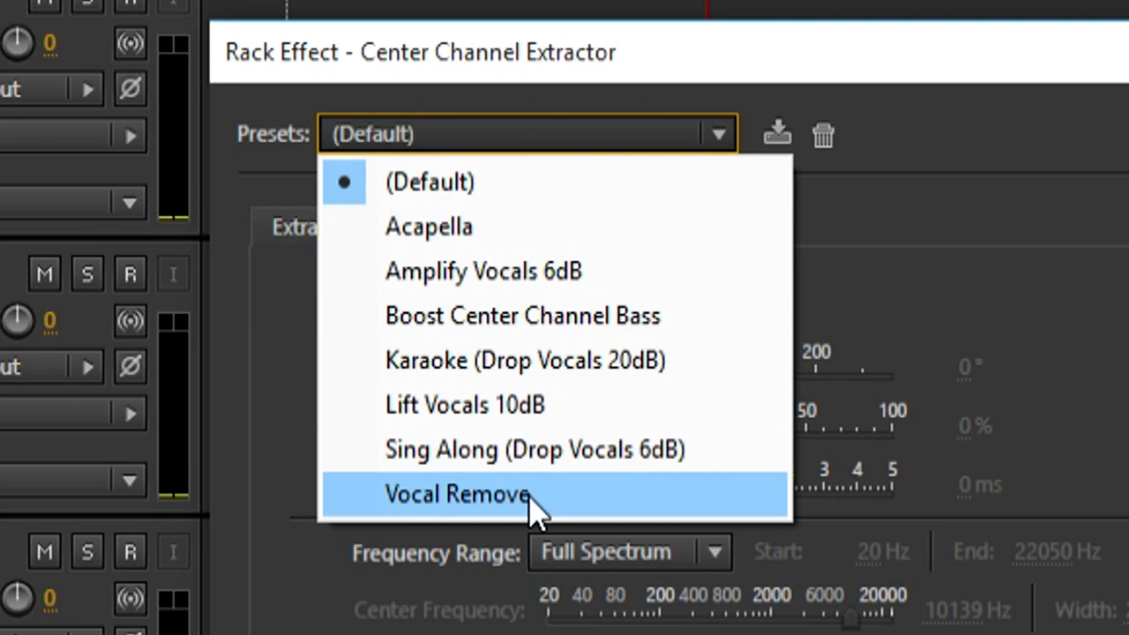
{"action": "left_click", "coordinate": [603, 235]}
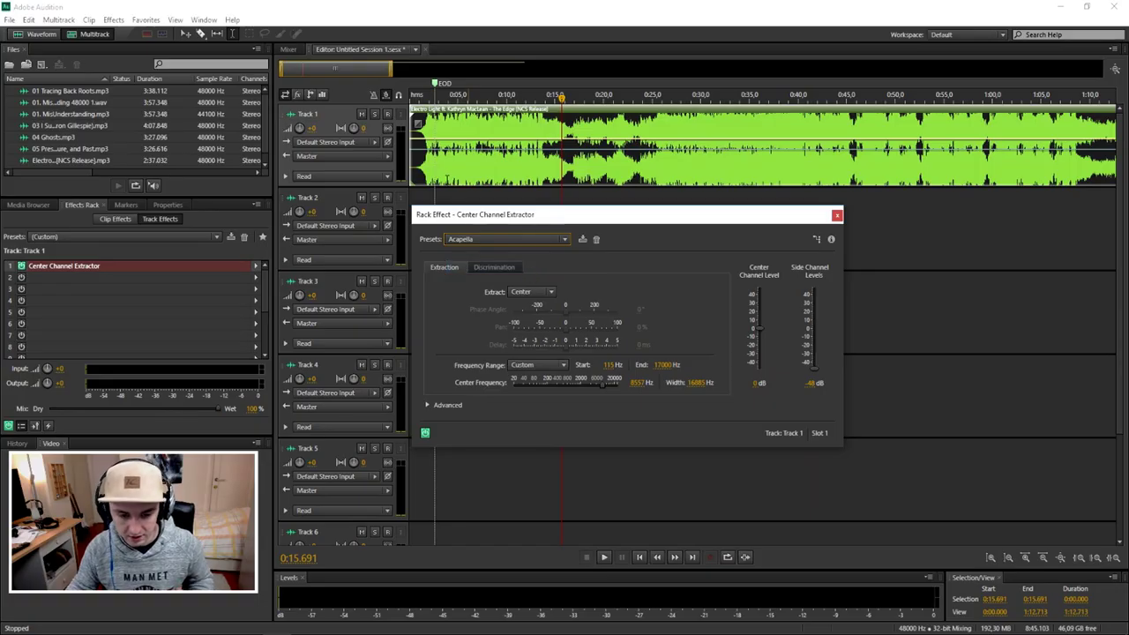
{"action": "left_click", "coordinate": [499, 105]}
{"action": "key", "text": "space"}
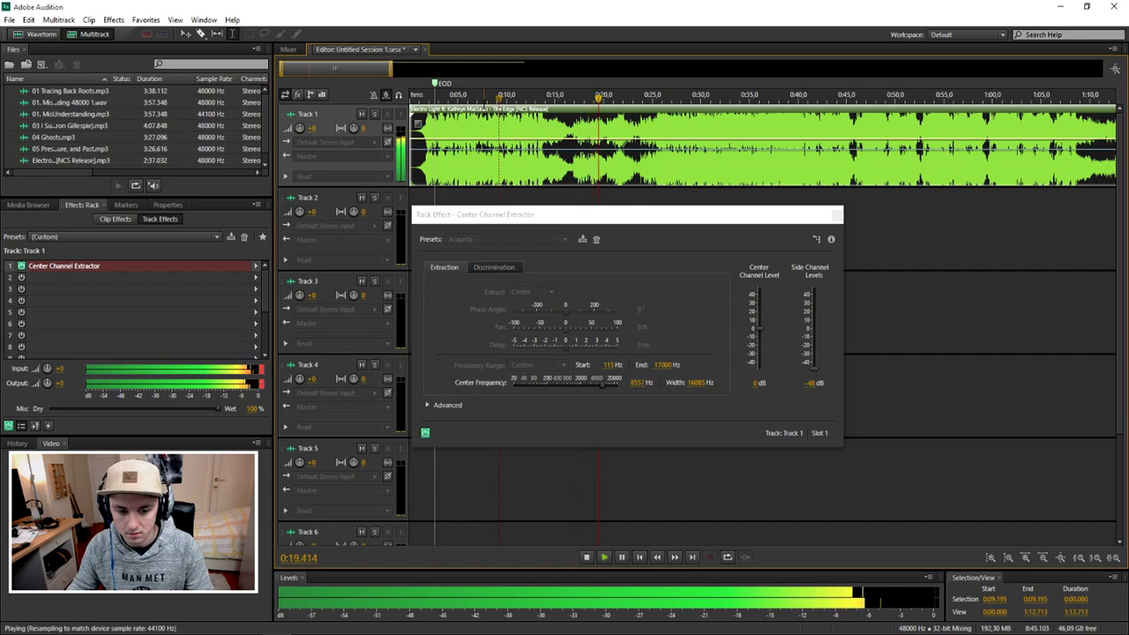
{"action": "key", "text": "space"}
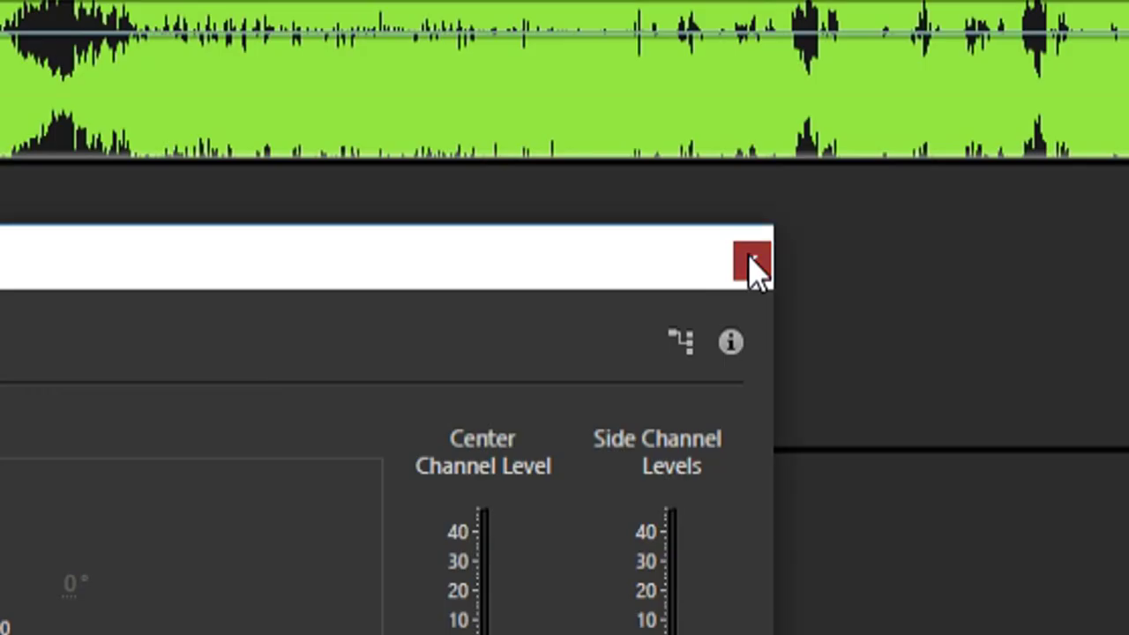
{"action": "left_click", "coordinate": [837, 216]}
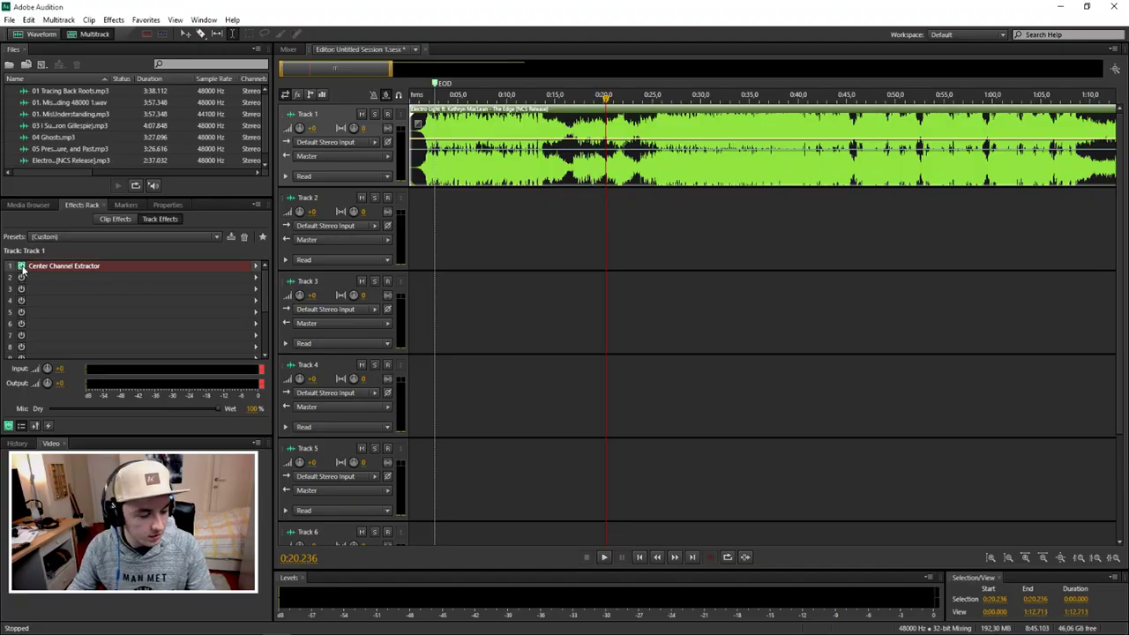
{"action": "left_click", "coordinate": [22, 269]}
{"action": "key", "text": "space"}
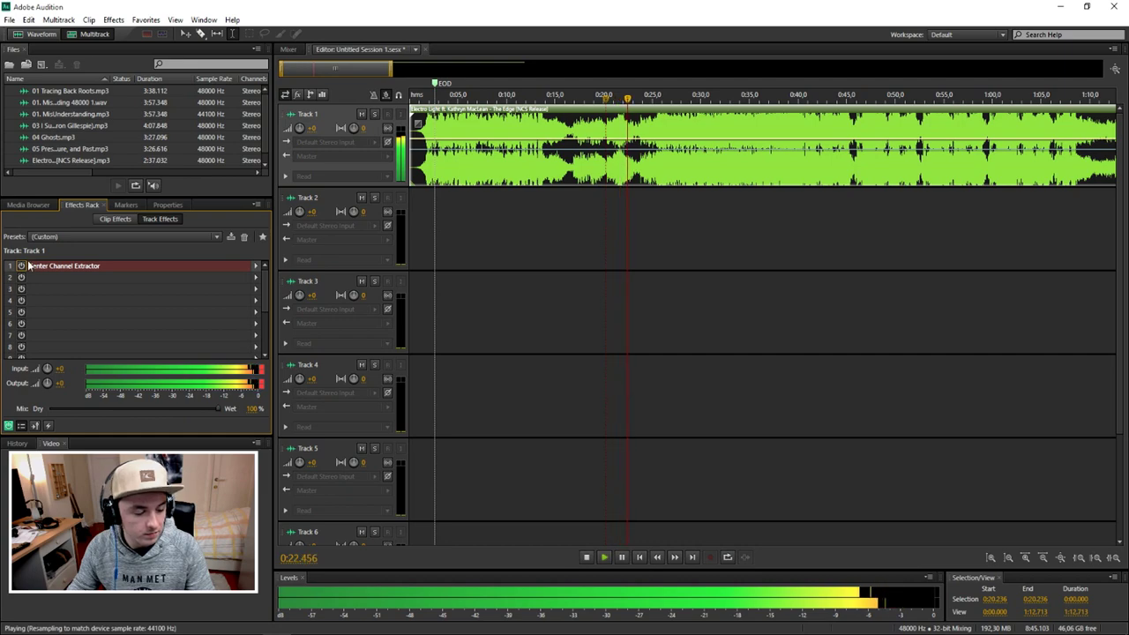
{"action": "key", "text": "space"}
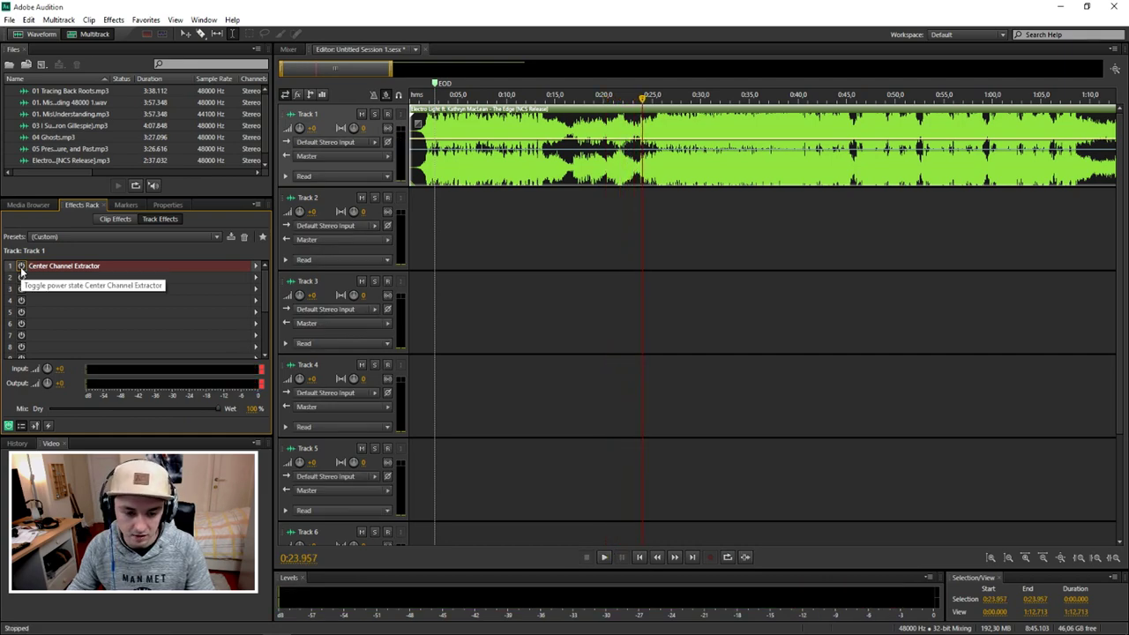
{"action": "left_click", "coordinate": [21, 267]}
{"action": "key", "text": "space"}
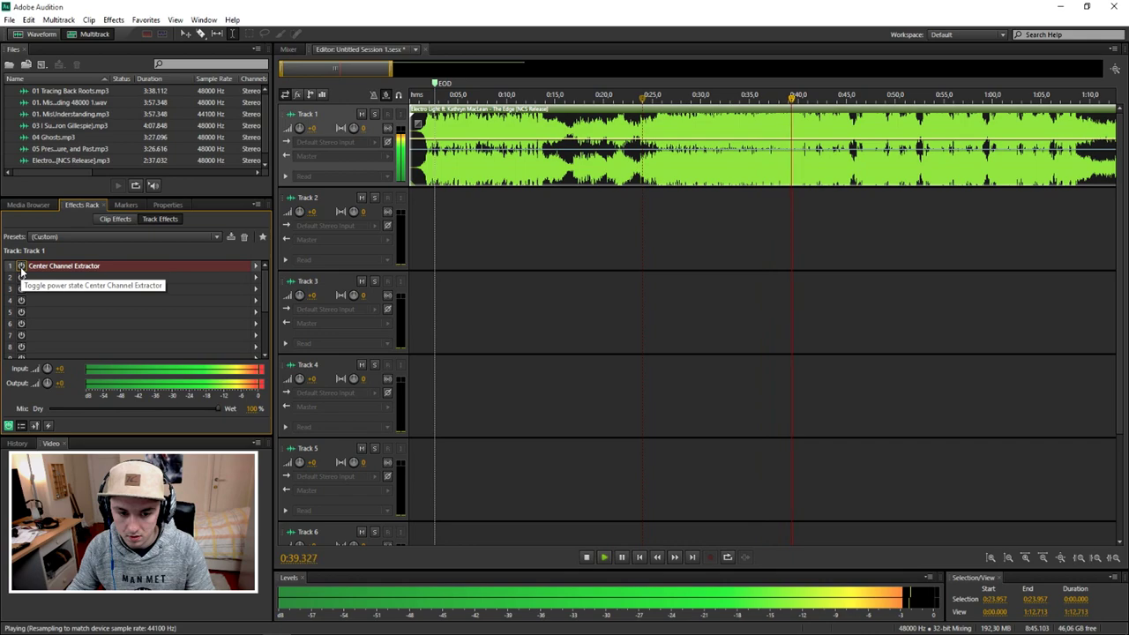
{"action": "left_click", "coordinate": [21, 269]}
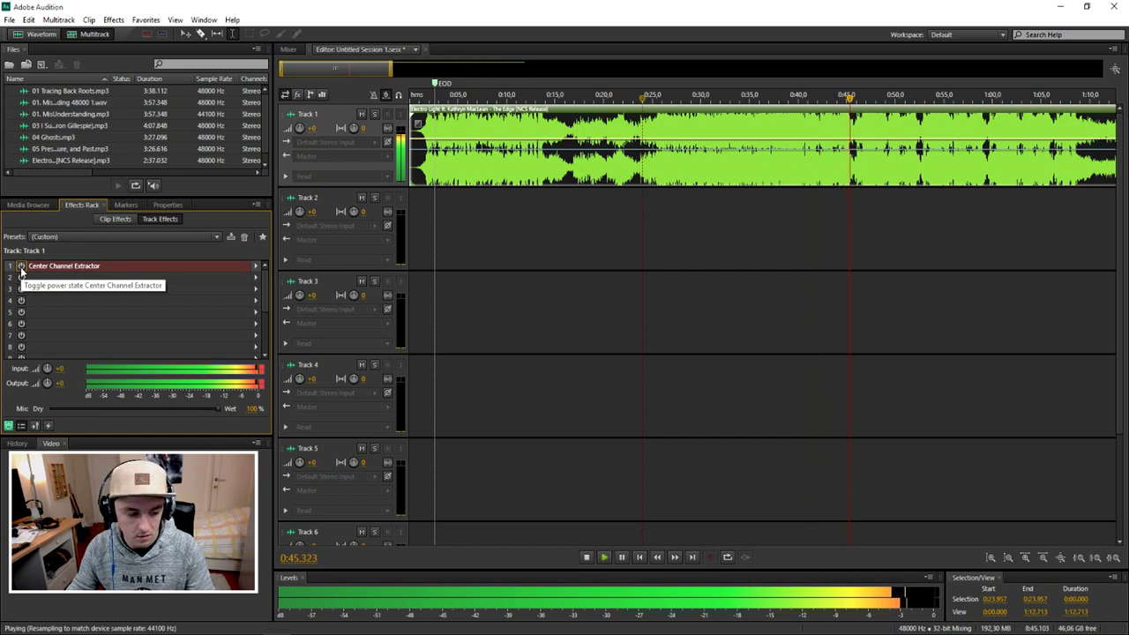
{"action": "left_click", "coordinate": [21, 268]}
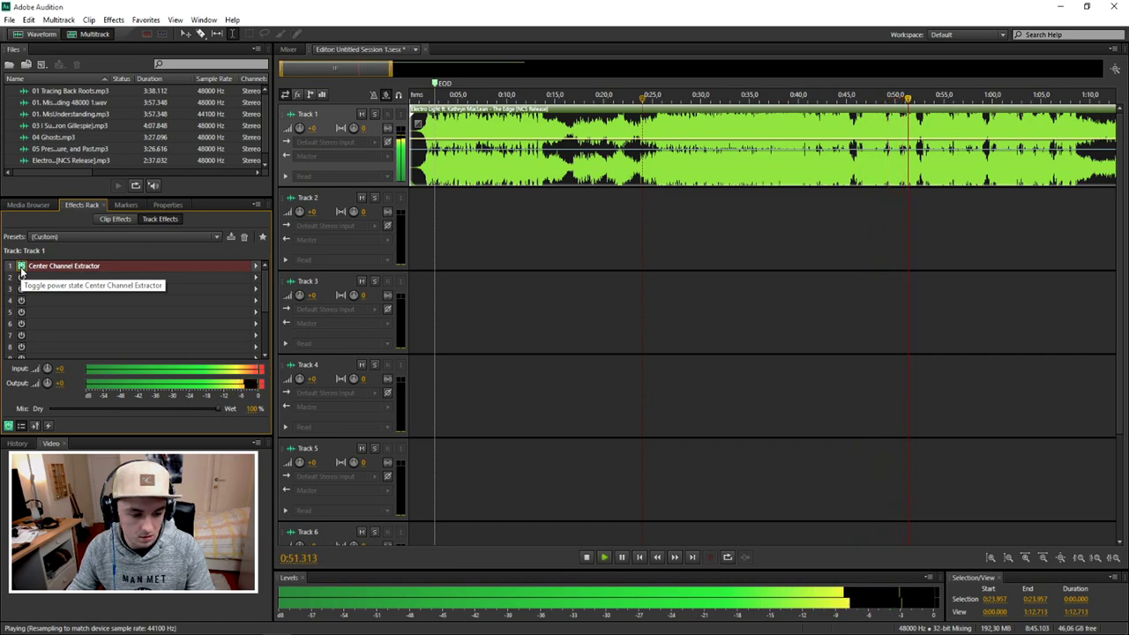
{"action": "left_click", "coordinate": [21, 268]}
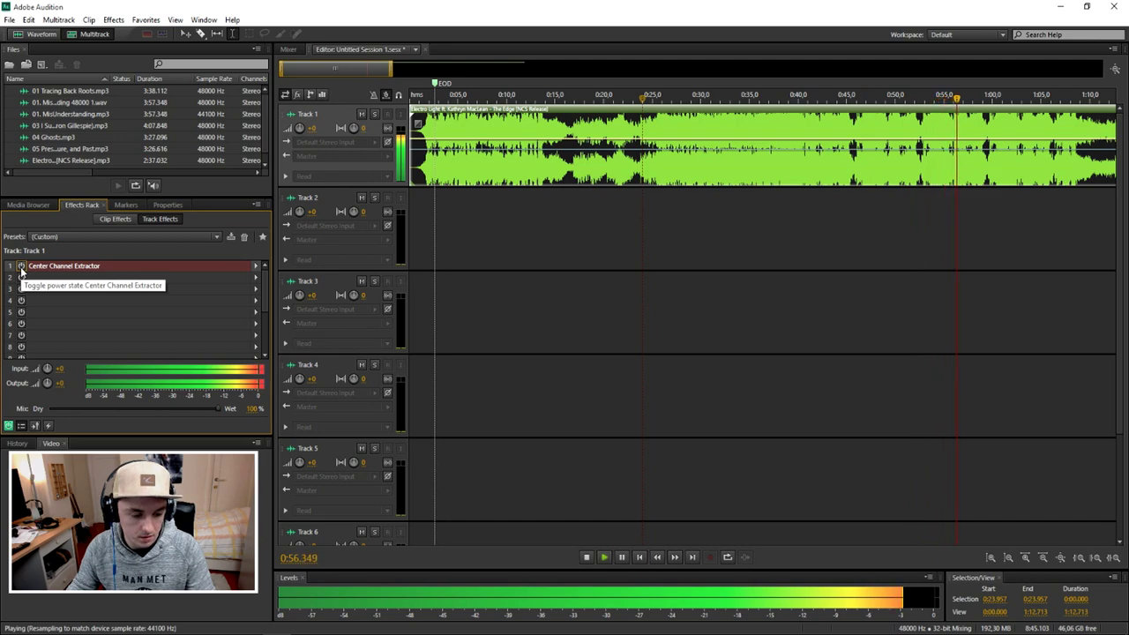
{"action": "left_click", "coordinate": [21, 267]}
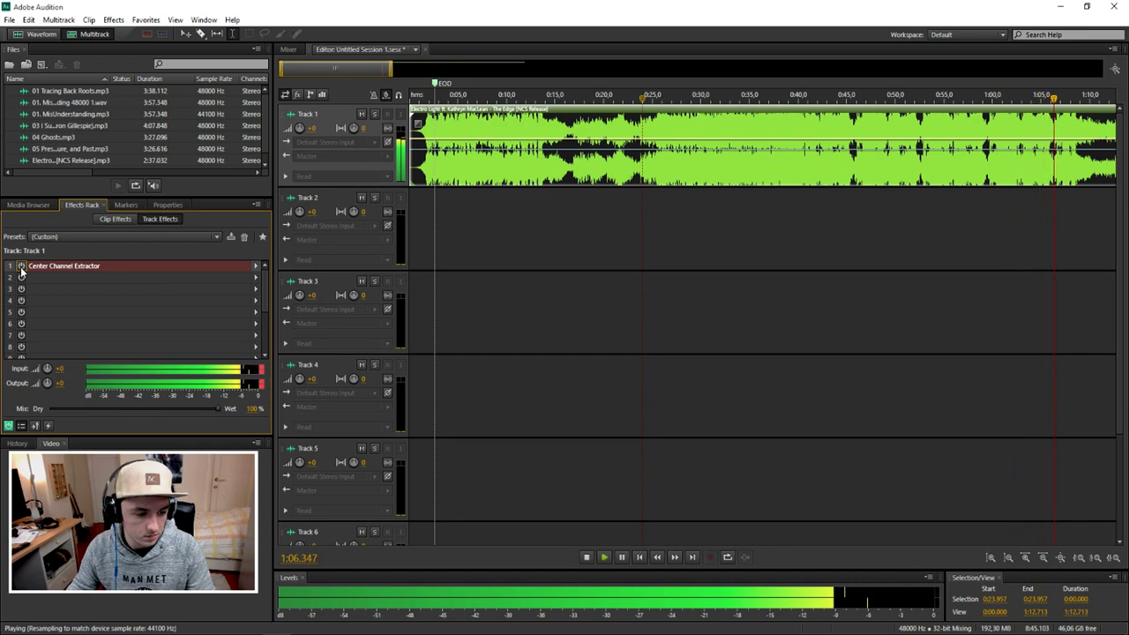
{"action": "left_click", "coordinate": [22, 266]}
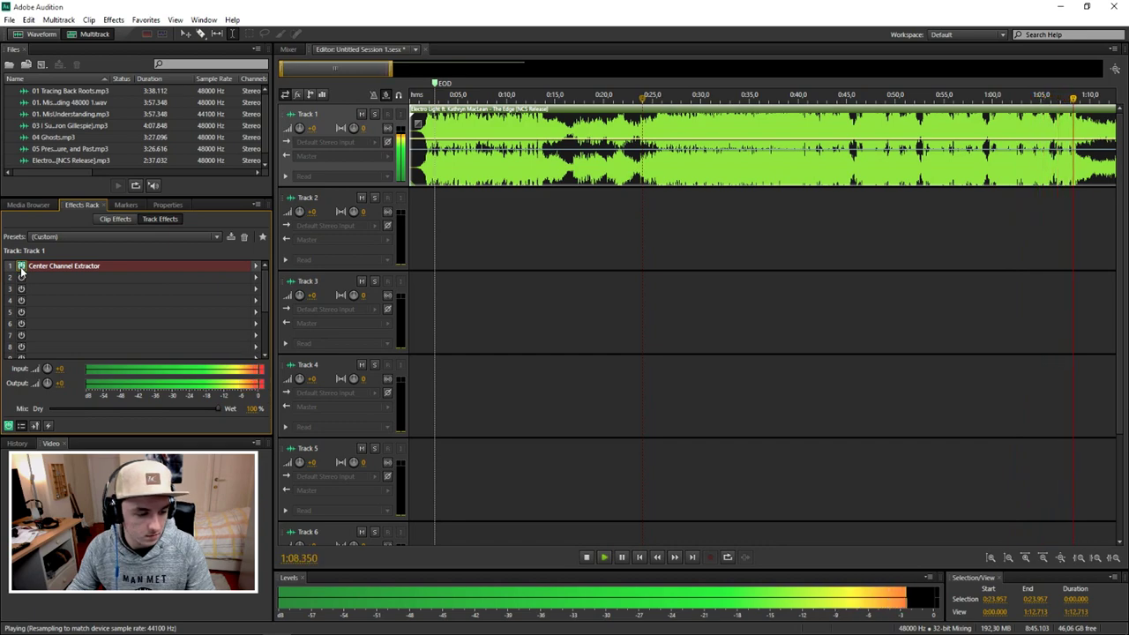
{"action": "key", "text": "space"}
{"action": "left_click", "coordinate": [525, 97]}
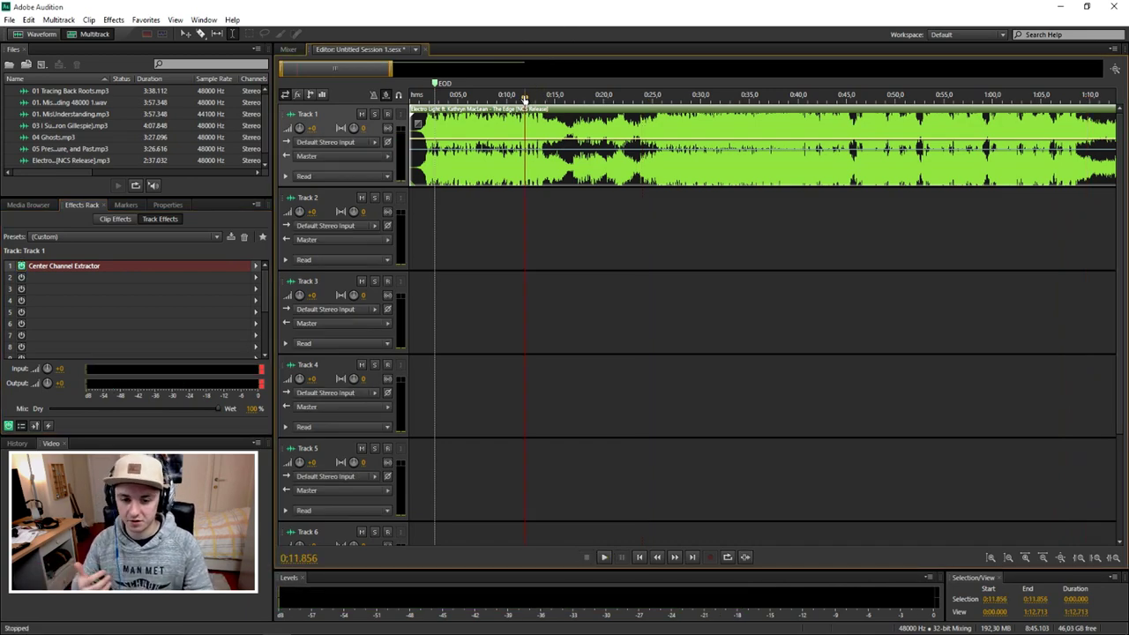
{"action": "left_click", "coordinate": [519, 97]}
{"action": "key", "text": "space"}
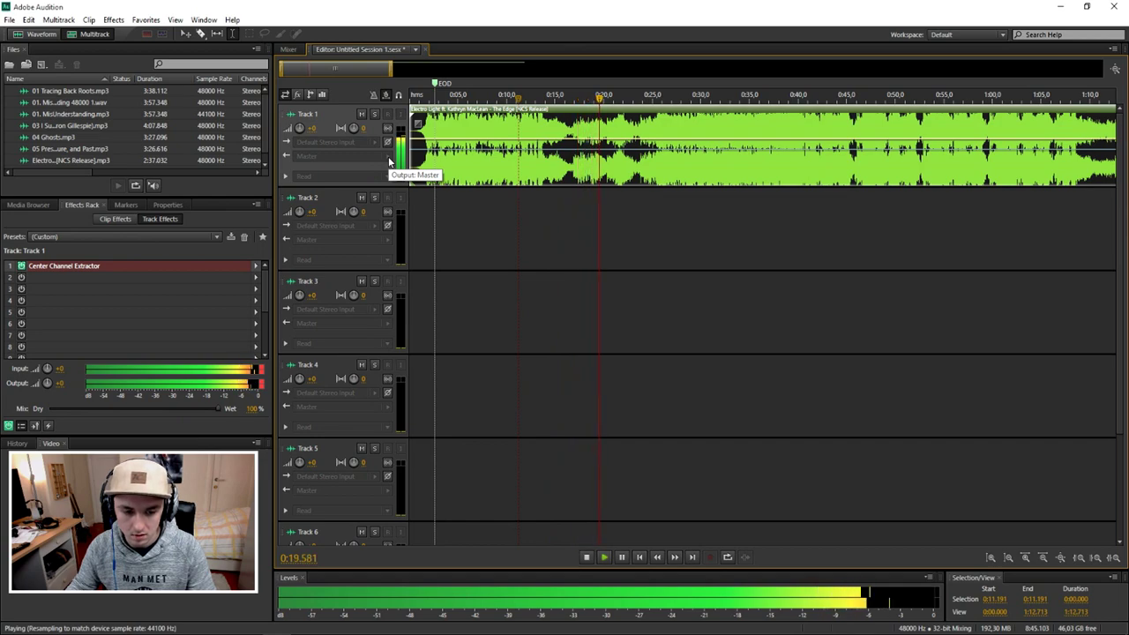
{"action": "key", "text": "space"}
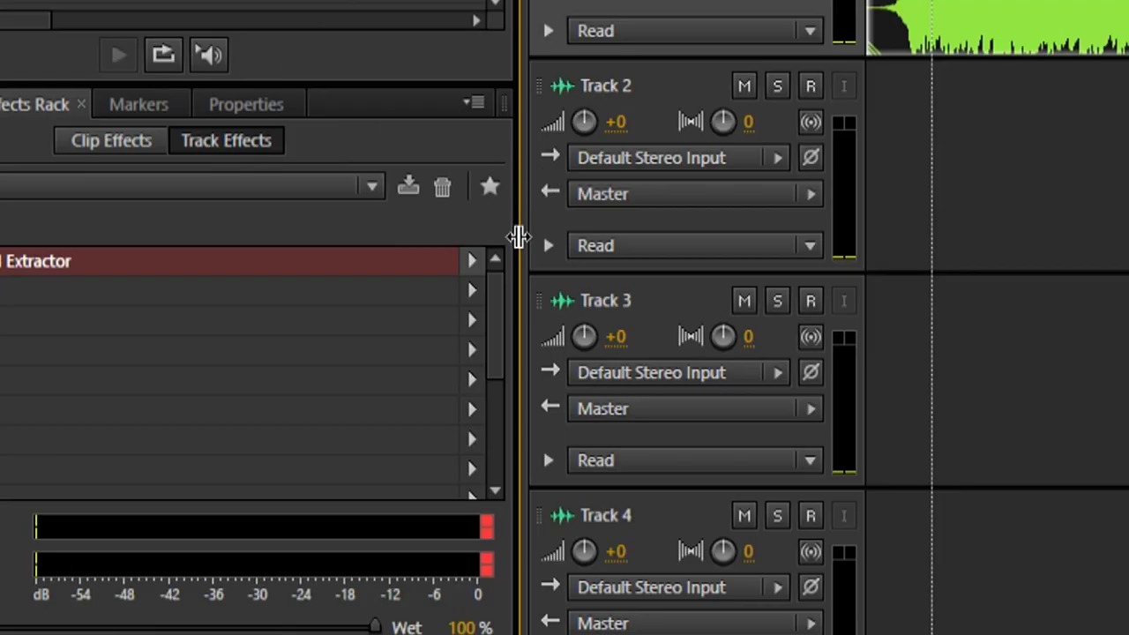
Re-pick Center Channel Extractor for slot 1, view its Default preset list, then close the window
{"action": "left_click", "coordinate": [257, 266]}
{"action": "mouse_move", "coordinate": [265, 296]}
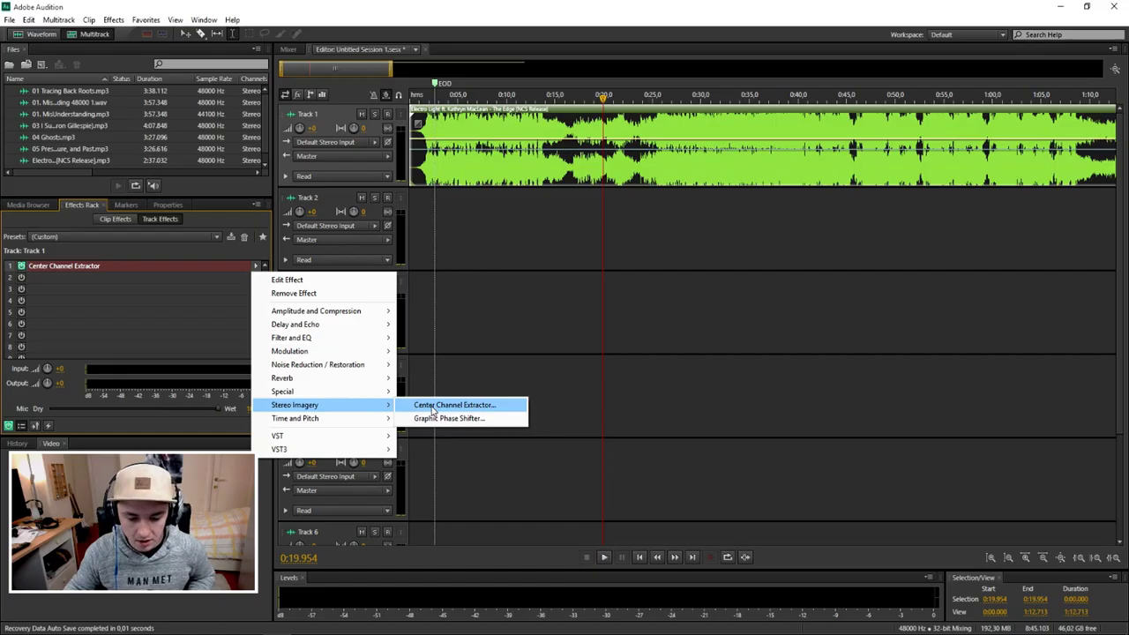
{"action": "left_click", "coordinate": [433, 405]}
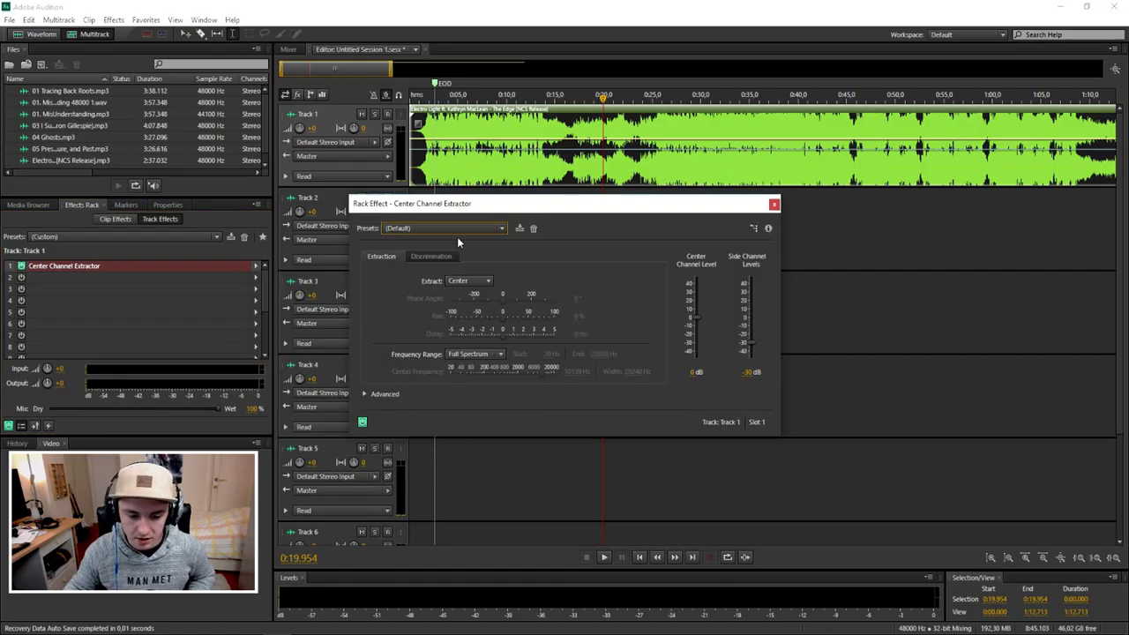
{"action": "left_click", "coordinate": [436, 231]}
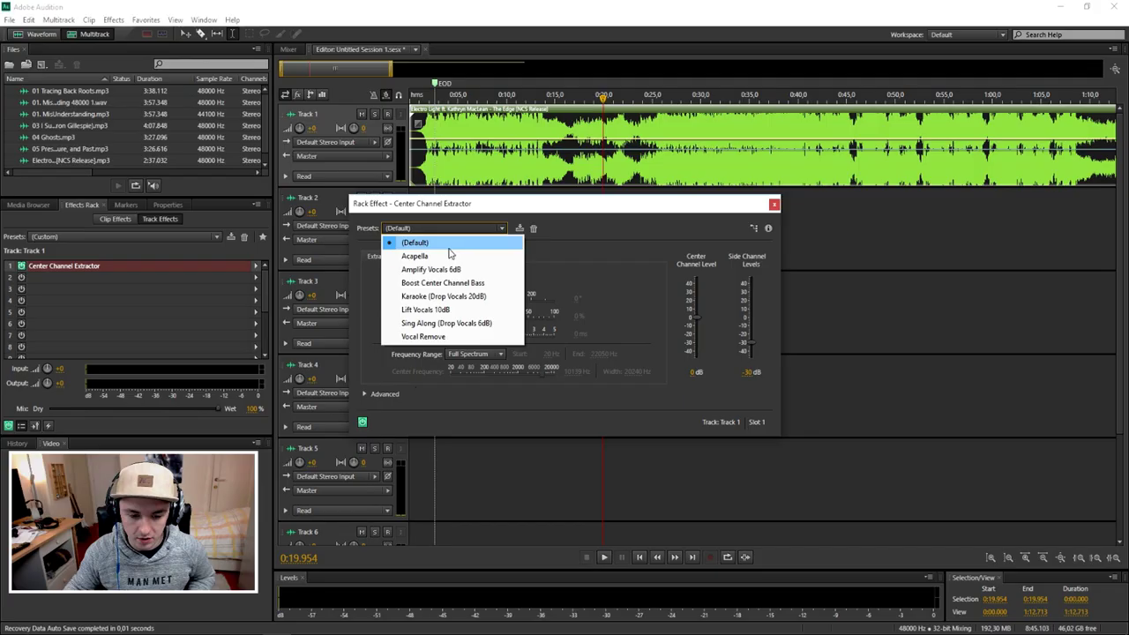
{"action": "left_click", "coordinate": [774, 205]}
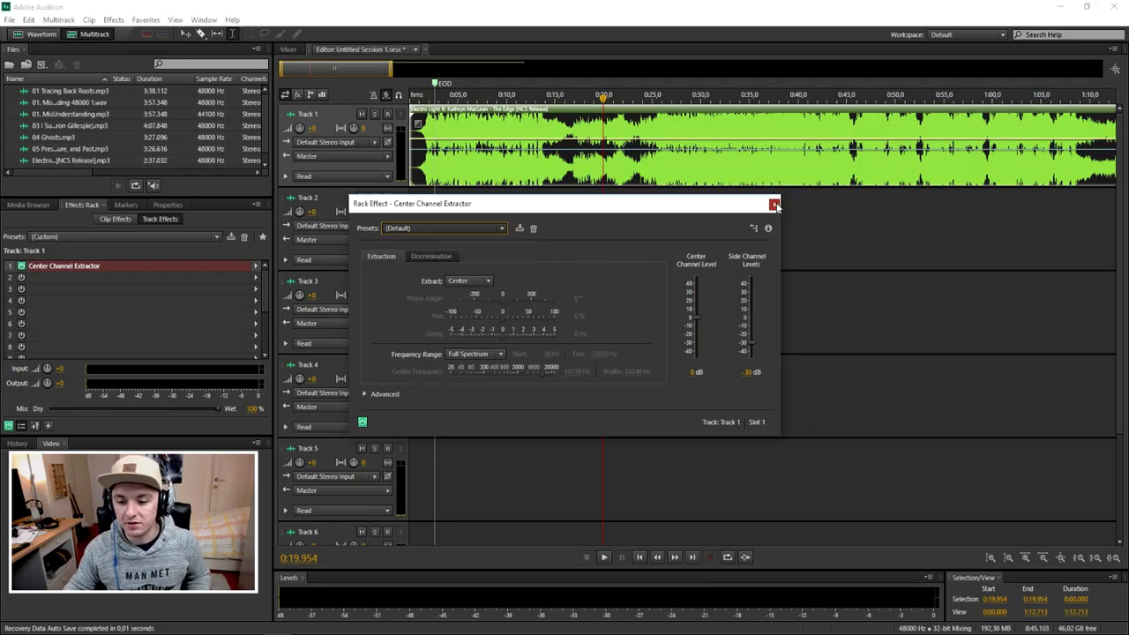